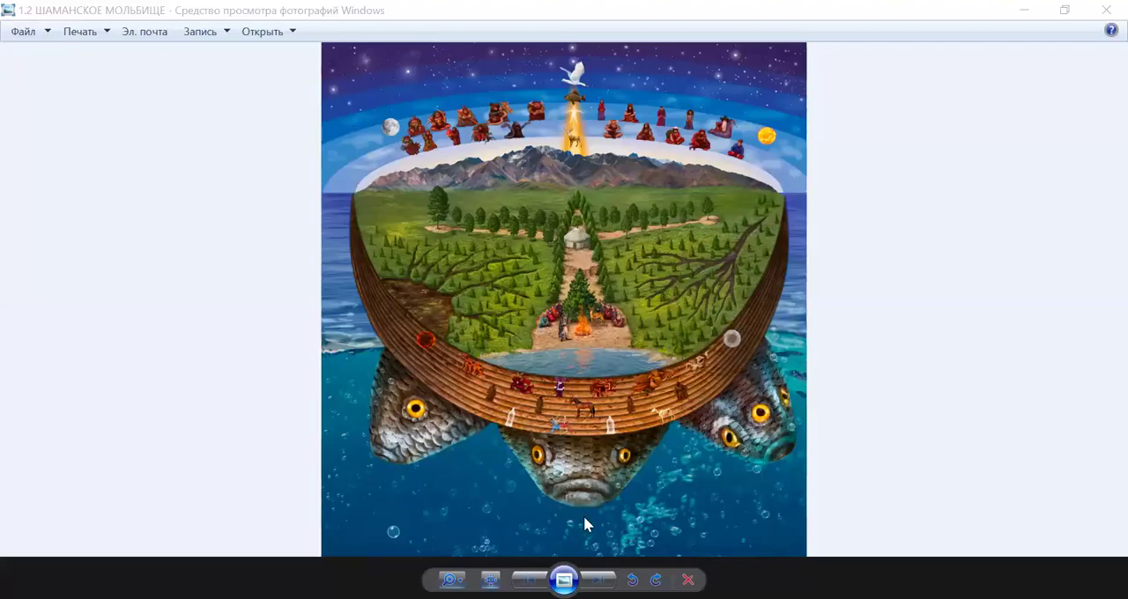
Zoom into the shamanic world illustration slightly and pan up to its starry sky.
{"action": "left_click", "coordinate": [451, 579]}
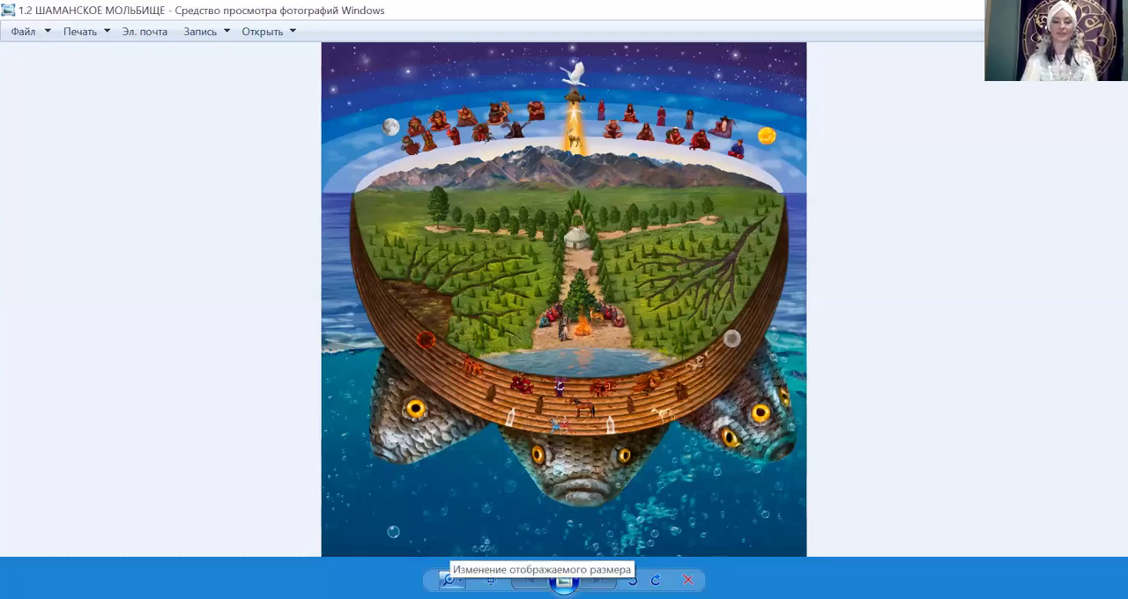
{"action": "left_click", "coordinate": [452, 579]}
{"action": "left_click_drag", "start_coordinate": [450, 578], "coordinate": [450, 572]}
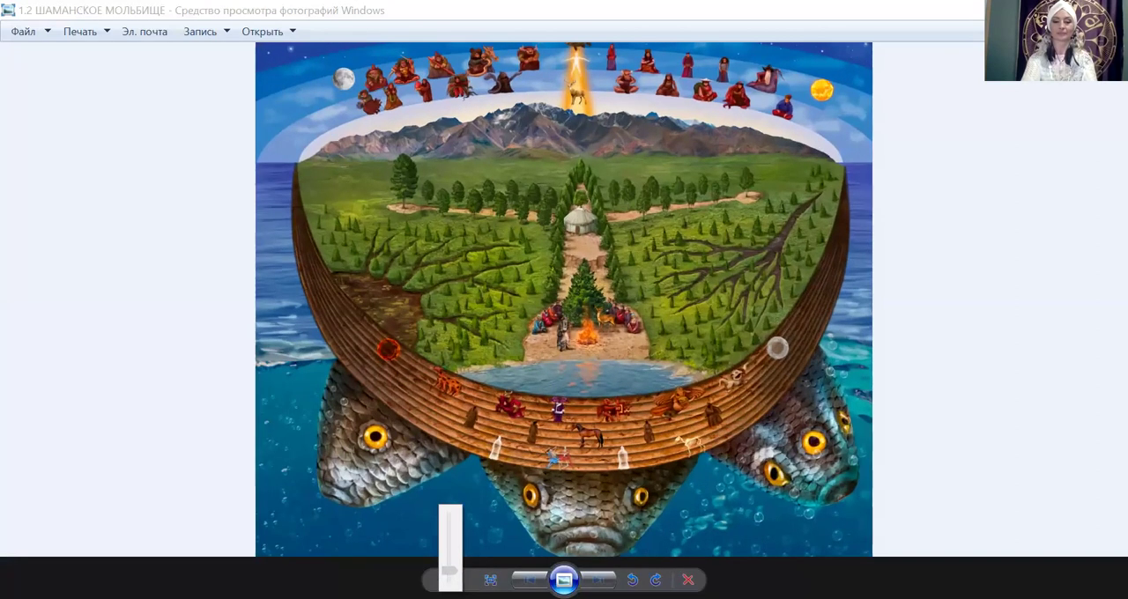
{"action": "scroll", "coordinate": [604, 295], "scroll_direction": "up", "scroll_amount": 2}
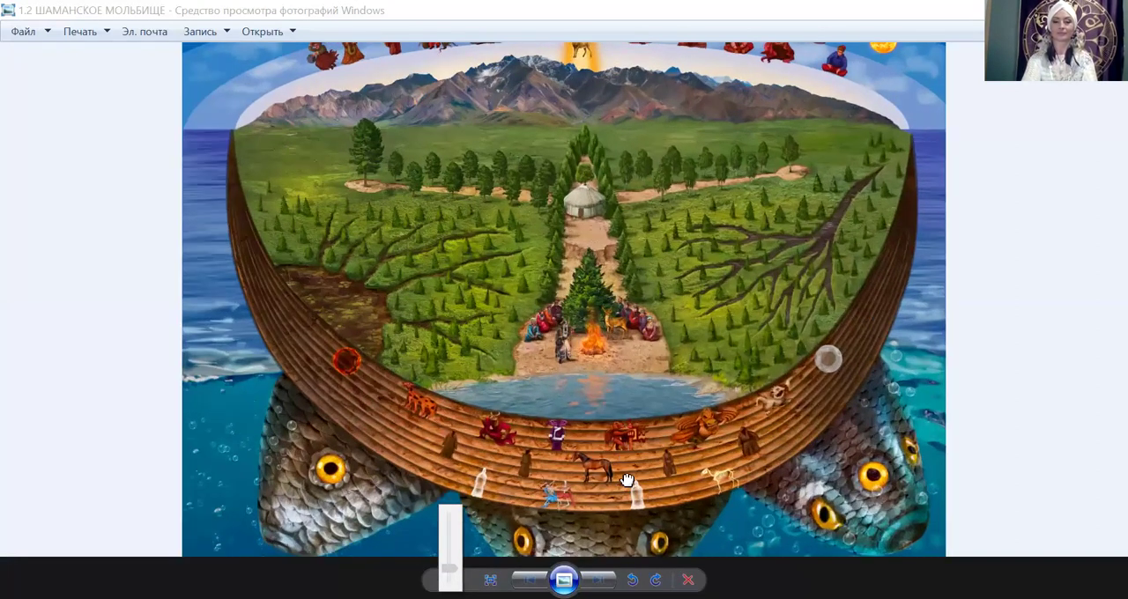
{"action": "scroll", "coordinate": [602, 494], "scroll_direction": "up", "scroll_amount": 1}
{"action": "left_click_drag", "start_coordinate": [603, 493], "coordinate": [447, 583]}
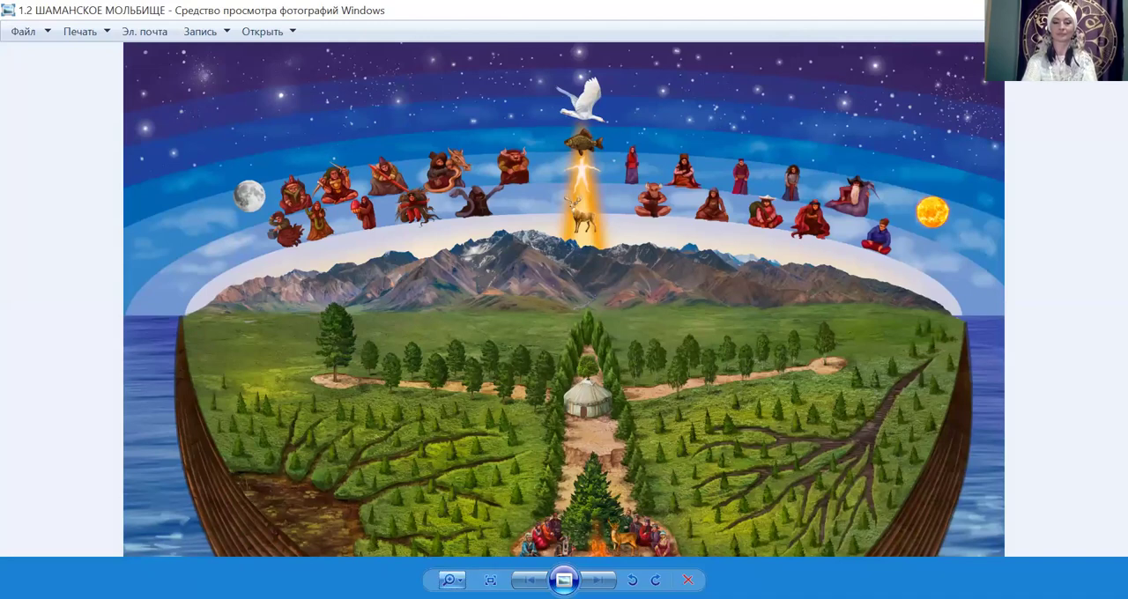
{"action": "scroll", "coordinate": [662, 370], "scroll_direction": "up", "scroll_amount": 1}
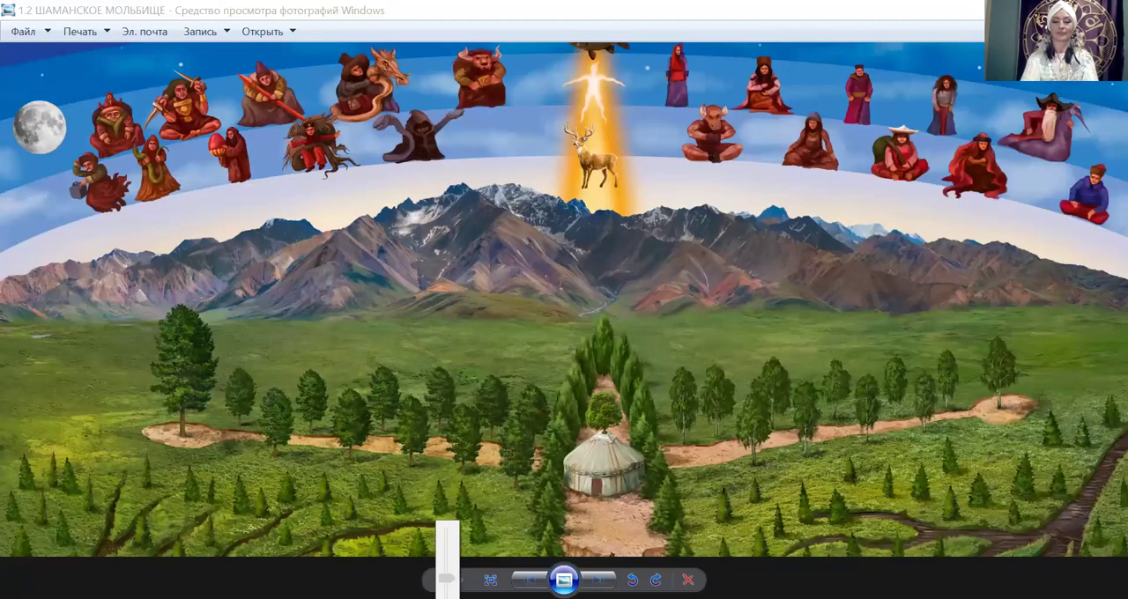
{"action": "scroll", "coordinate": [662, 370], "scroll_direction": "up", "scroll_amount": 1}
{"action": "scroll", "coordinate": [662, 371], "scroll_direction": "down", "scroll_amount": 1}
{"action": "scroll", "coordinate": [663, 412], "scroll_direction": "down", "scroll_amount": 1}
{"action": "left_click_drag", "start_coordinate": [663, 412], "coordinate": [638, 522]}
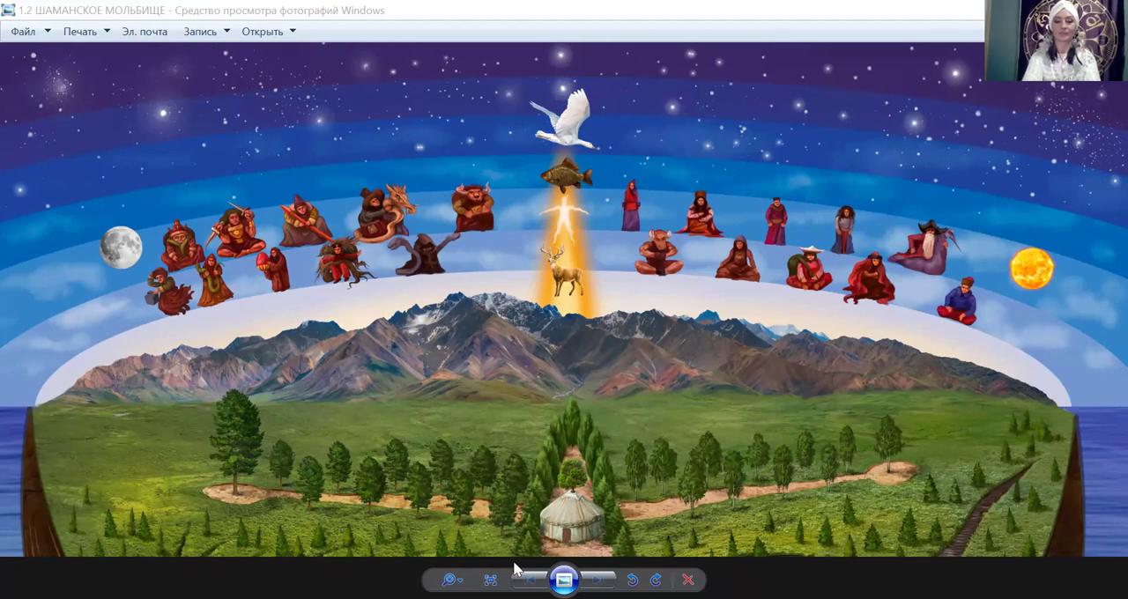
{"action": "left_click", "coordinate": [675, 317]}
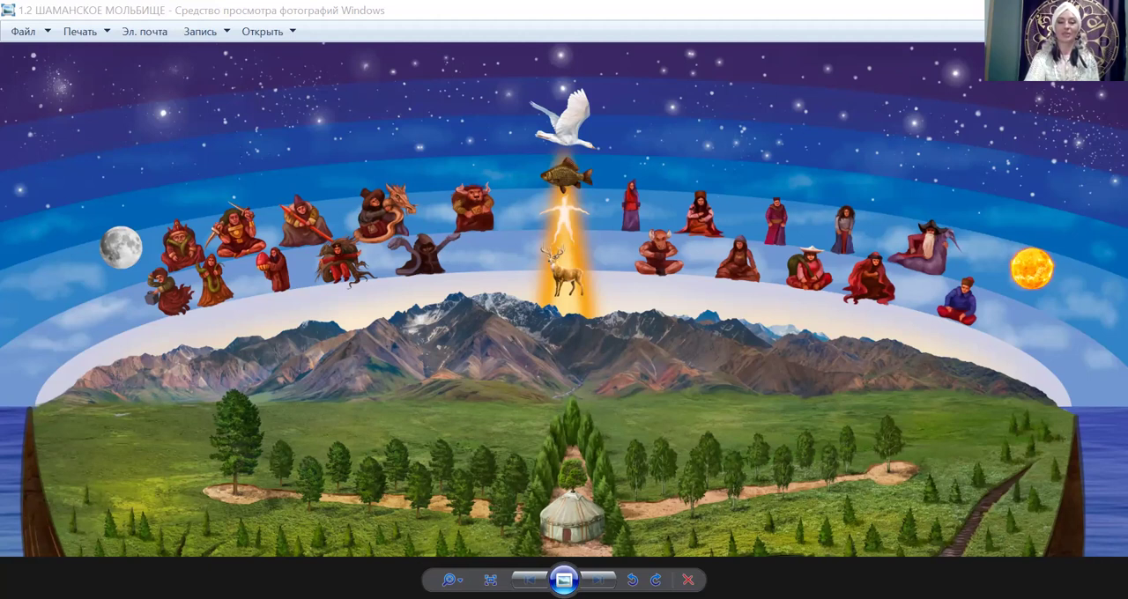
{"action": "left_click", "coordinate": [544, 567]}
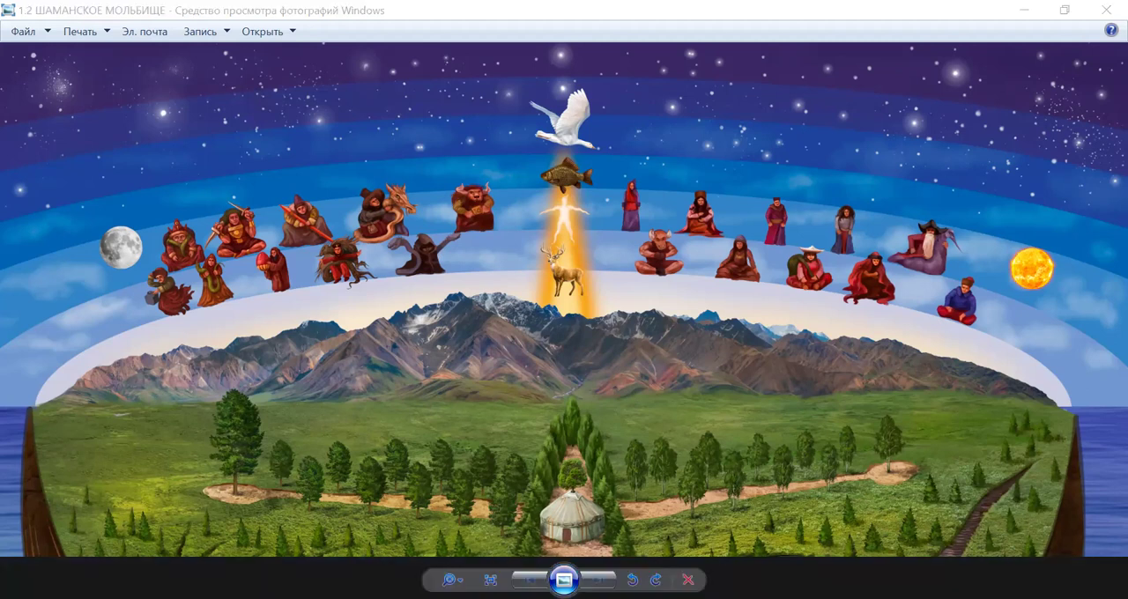
Refocus the viewer and pan the enlarged sky-and-mountains painting to another area.
{"action": "left_click", "coordinate": [554, 545]}
{"action": "left_click", "coordinate": [577, 541]}
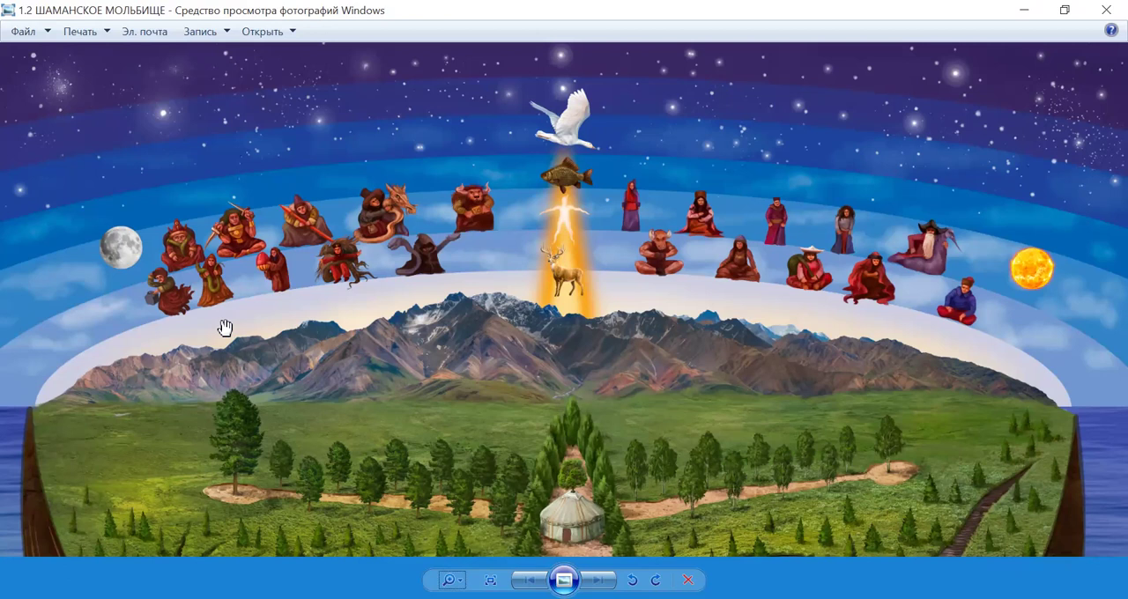
{"action": "left_click_drag", "start_coordinate": [453, 295], "coordinate": [501, 259]}
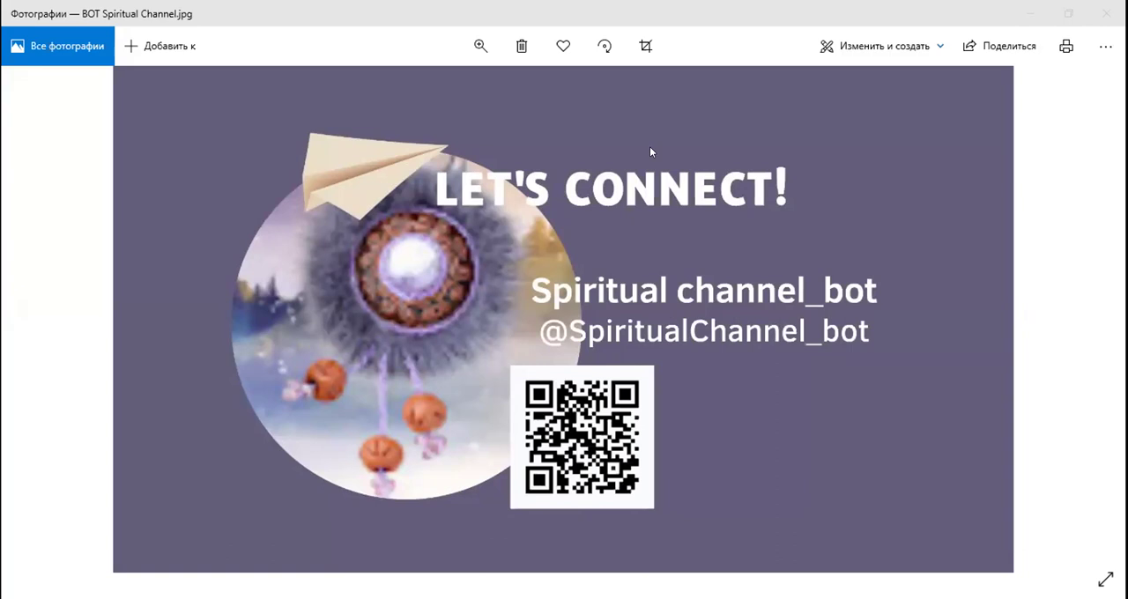
Advance to the next image, AGARTA REG TILL 10.10.jpg.
{"action": "key", "text": "Right"}
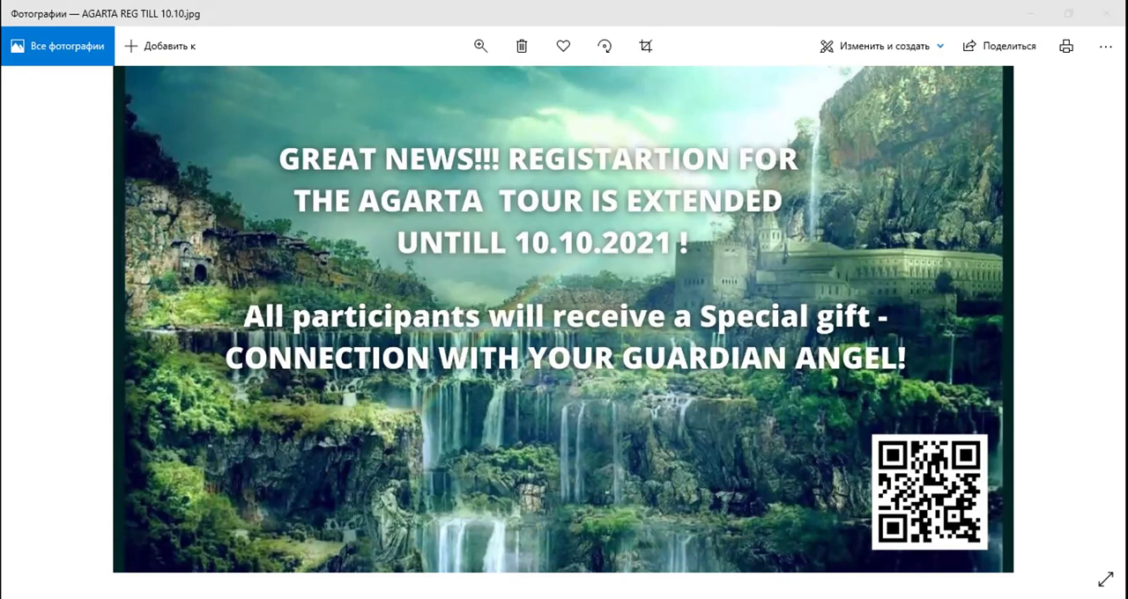
{"action": "key", "text": "Right"}
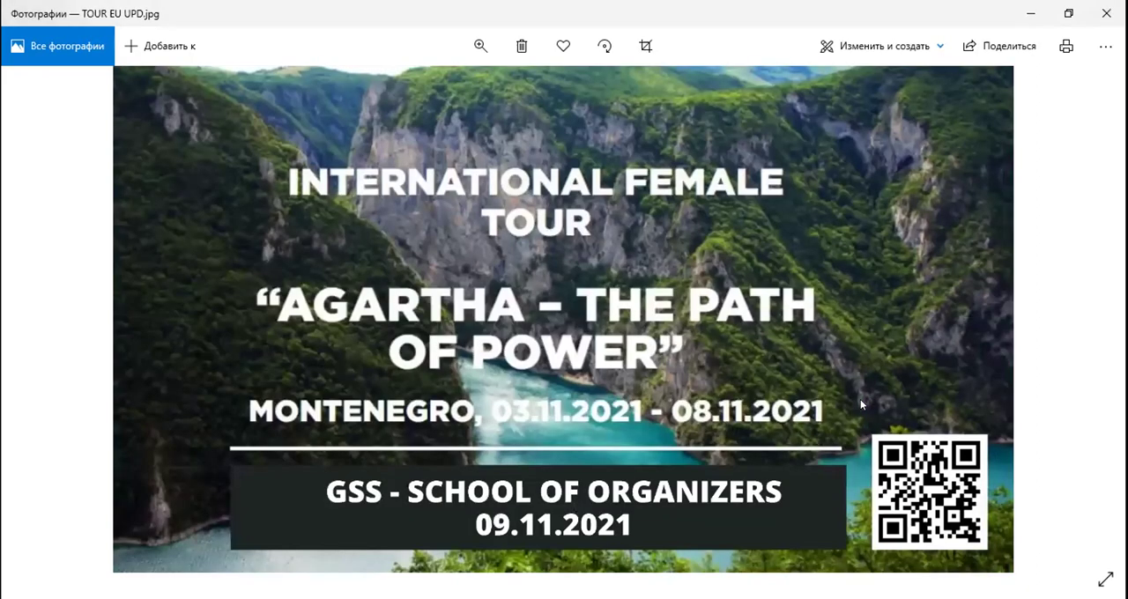